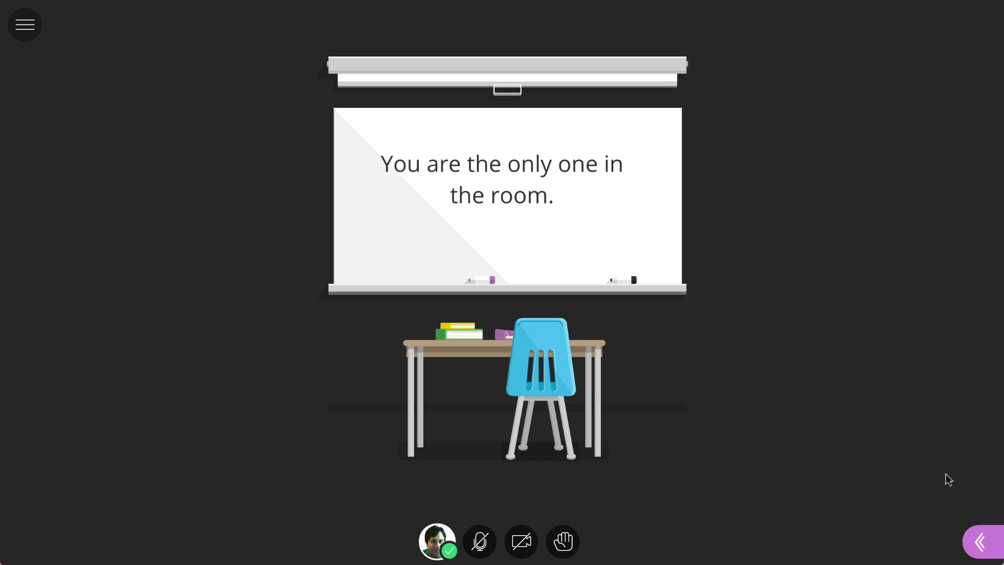
# Look over the personal and session settings in the side panel, then close it.
pyautogui.click(980, 541)
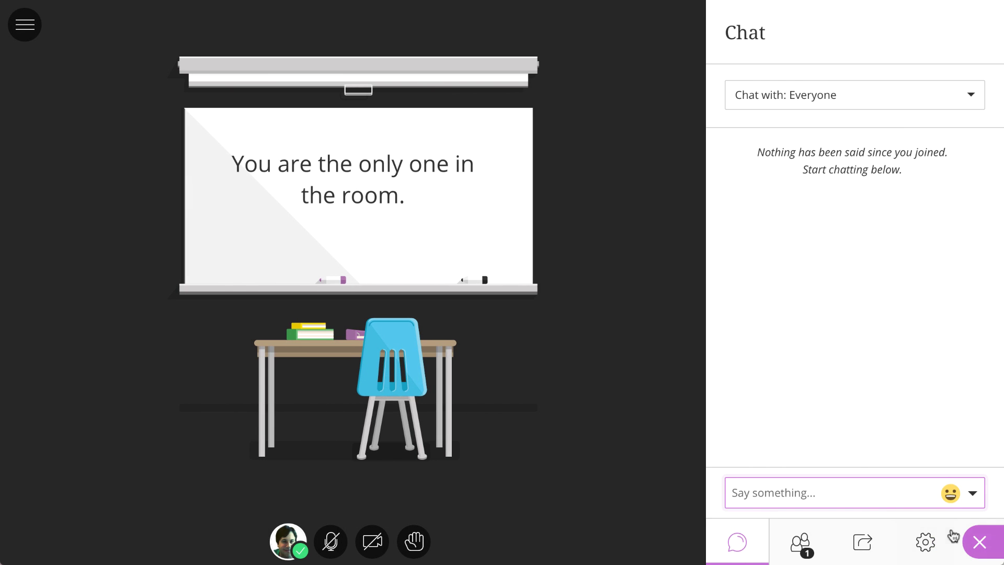
pyautogui.click(926, 542)
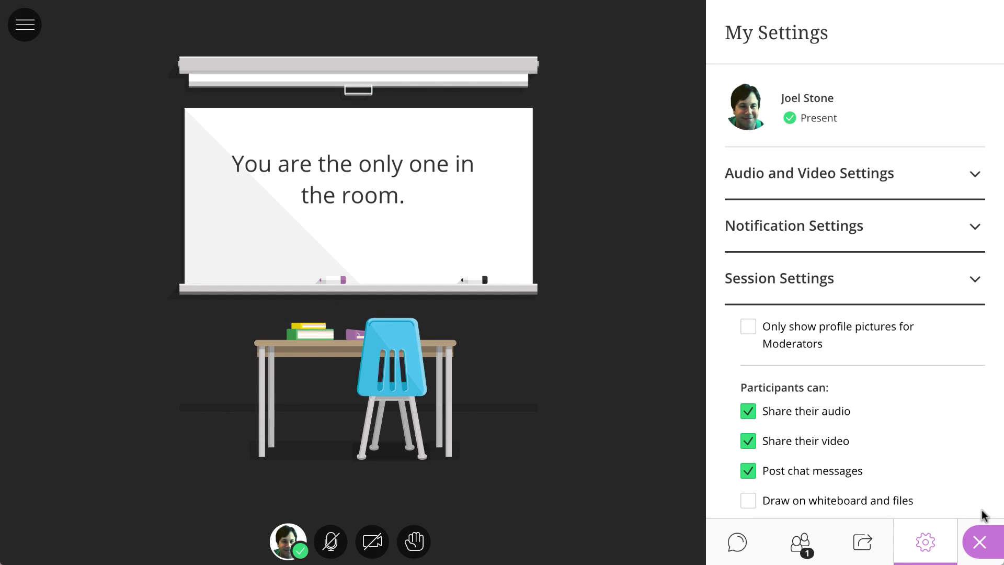
pyautogui.click(980, 545)
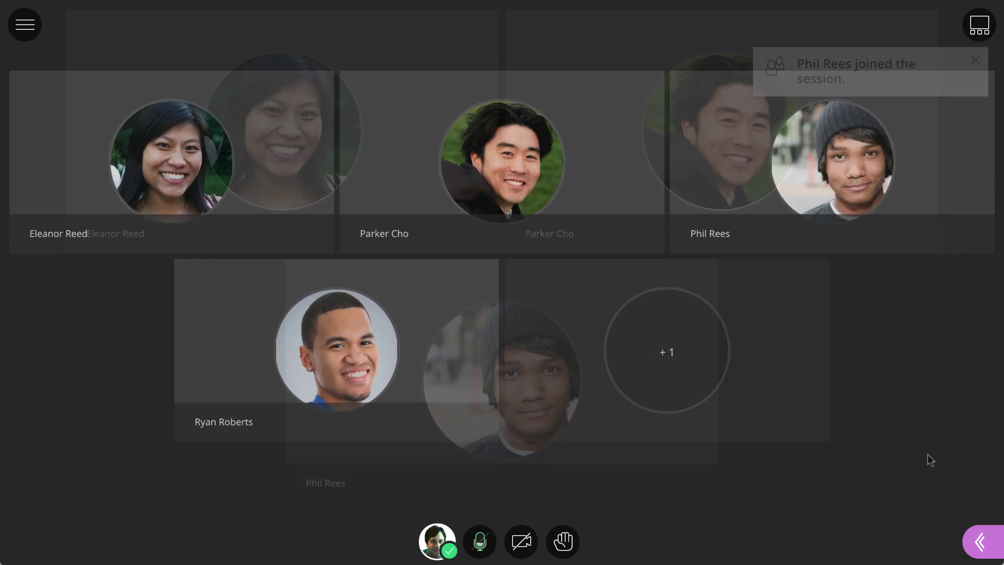
# Post a welcome to the plant and animal cells lecture and a recording notice in chat.
pyautogui.click(977, 542)
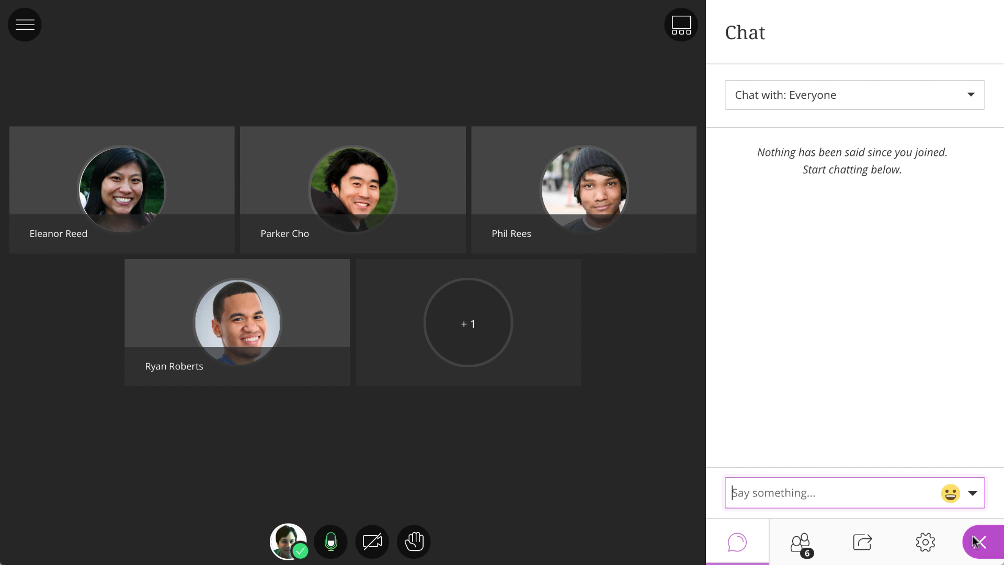
pyautogui.write('Welcome to the lecture on plant and animal cells.')
pyautogui.press('Return')
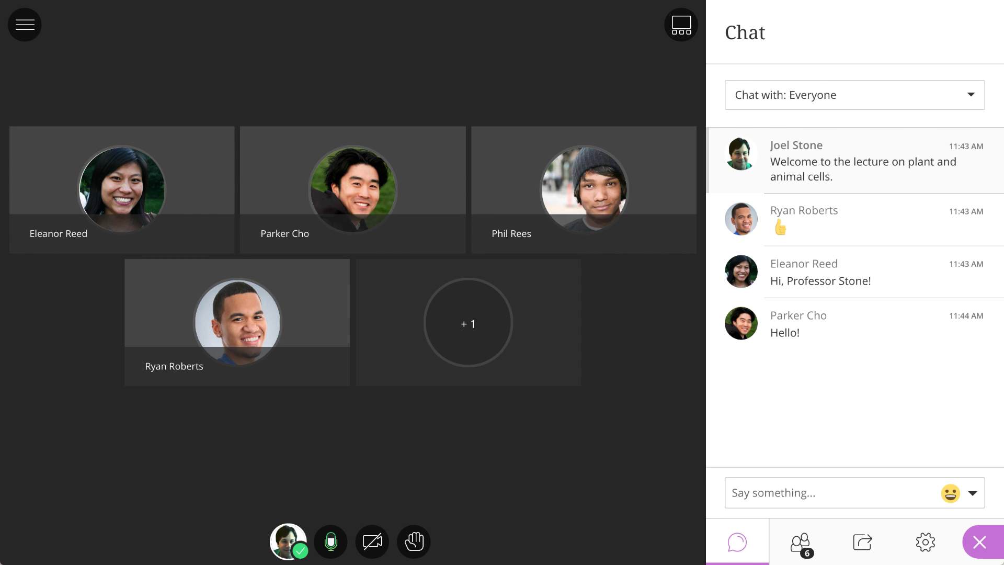
pyautogui.write('We will get started in a minute. This session will be recorded.')
pyautogui.press('Return')
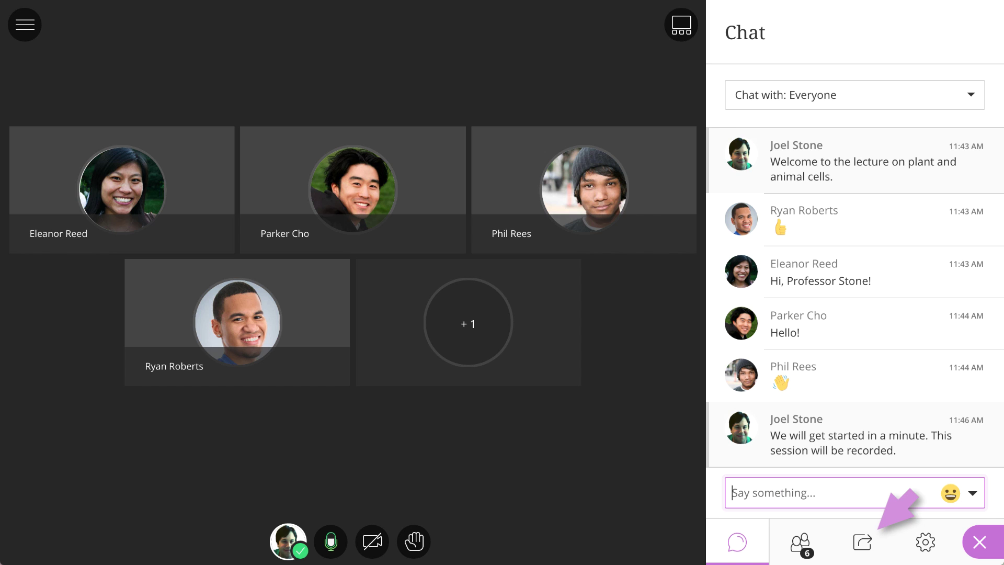
pyautogui.click(972, 540)
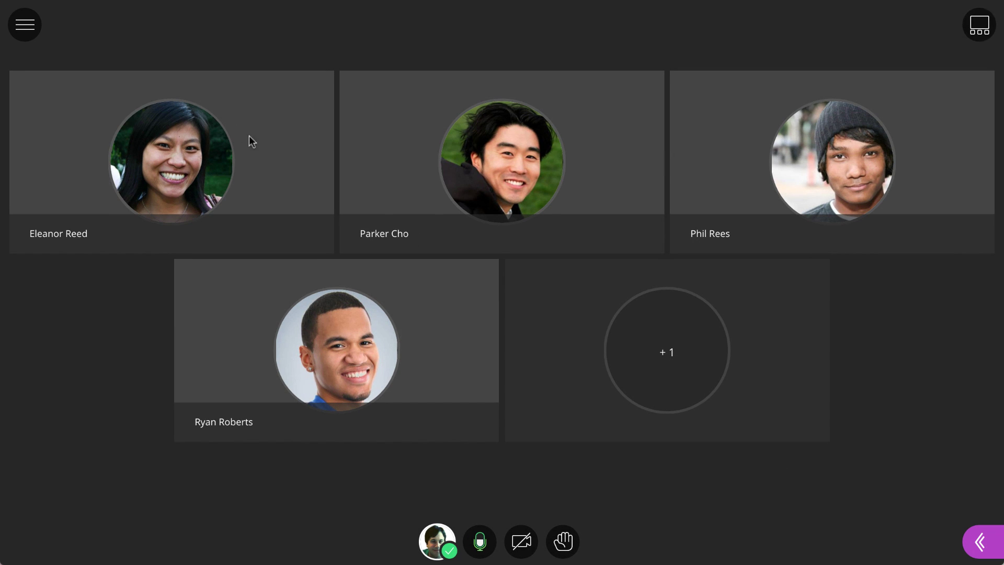
# Choose Start Recording from the hamburger Session menu.
pyautogui.click(25, 28)
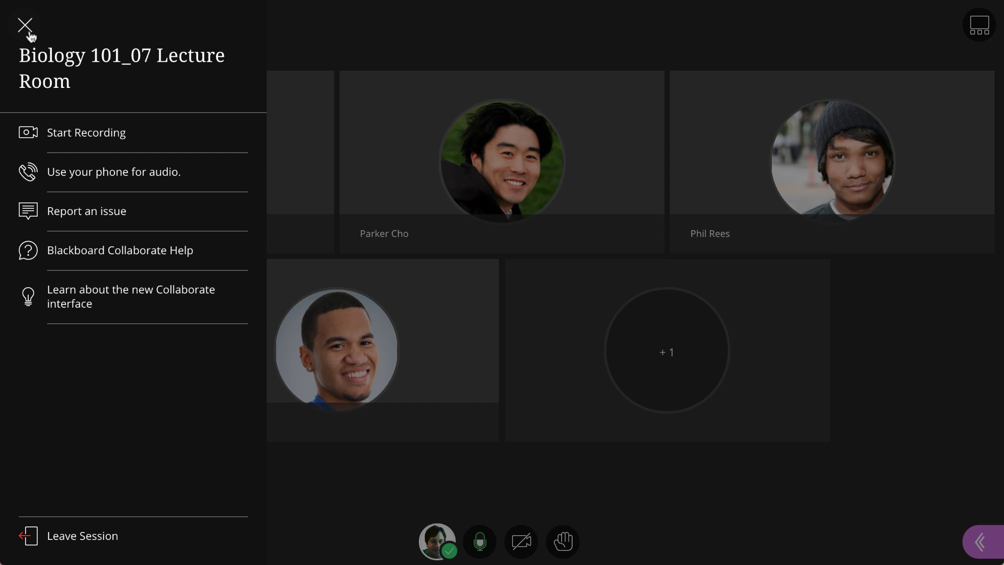
pyautogui.click(56, 133)
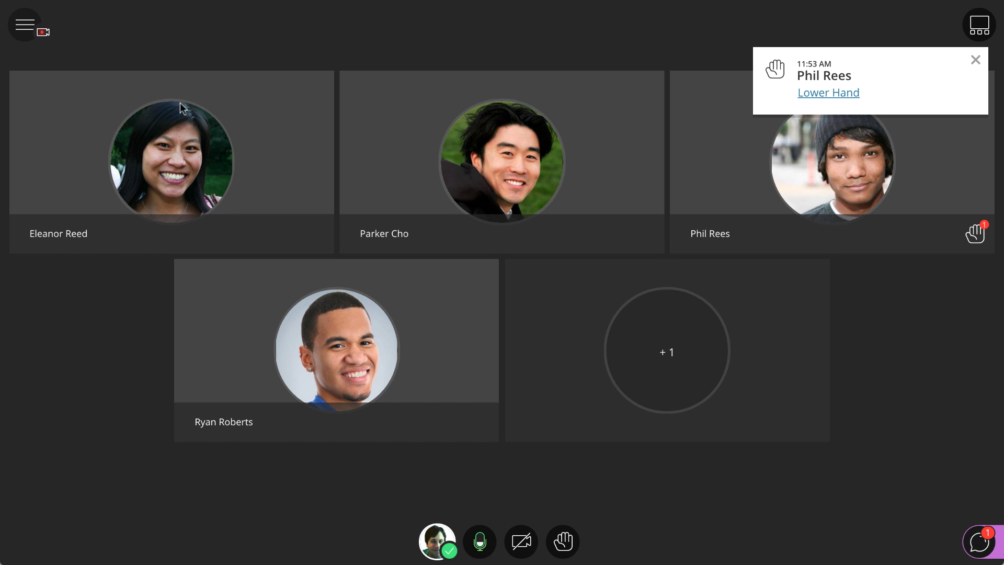
# Lower Phil's raised hand and reply 'Thank you, Phil!' in chat.
pyautogui.click(814, 93)
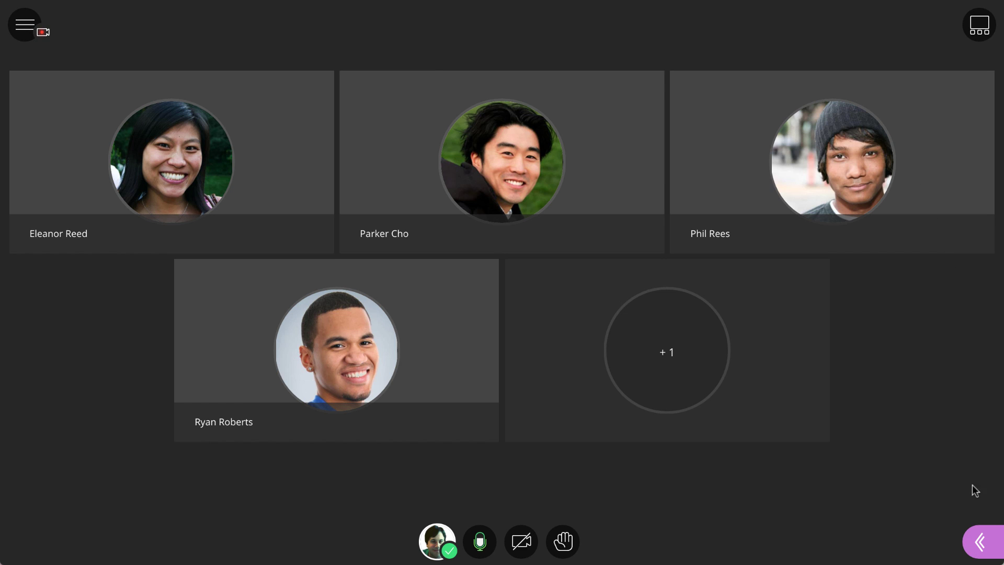
pyautogui.click(980, 542)
pyautogui.write('Than')
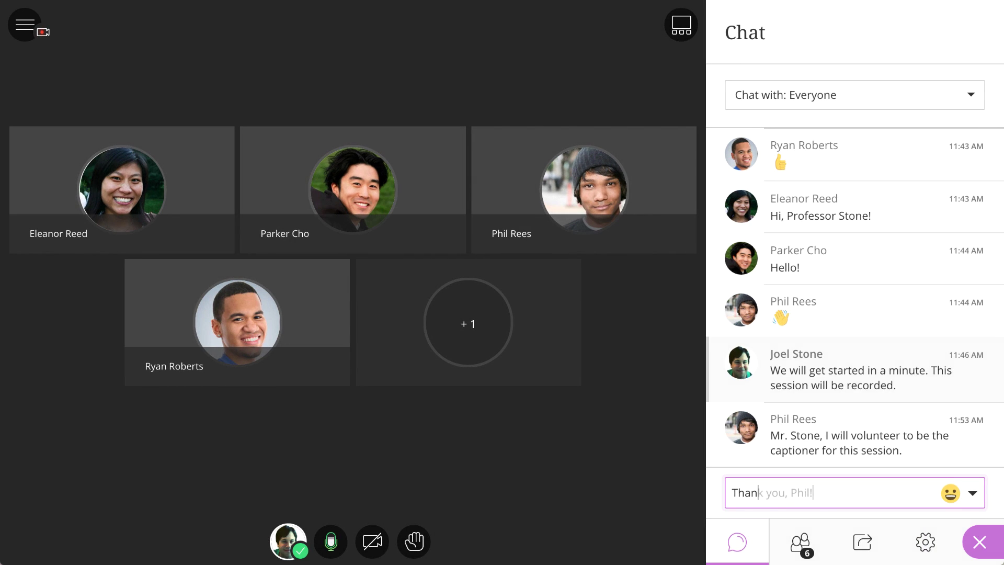
pyautogui.write('k you, Phil!')
pyautogui.press('Return')
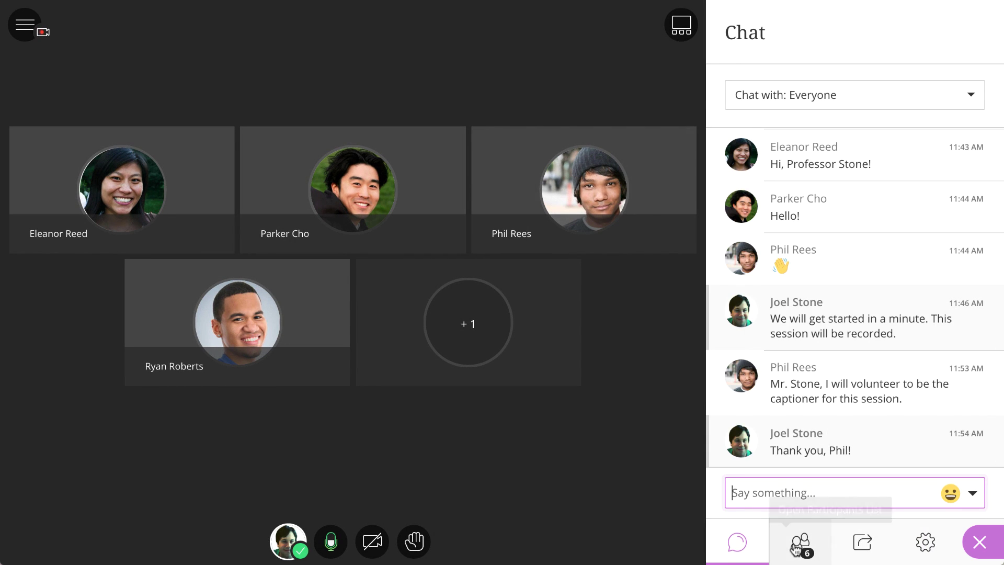
pyautogui.click(795, 545)
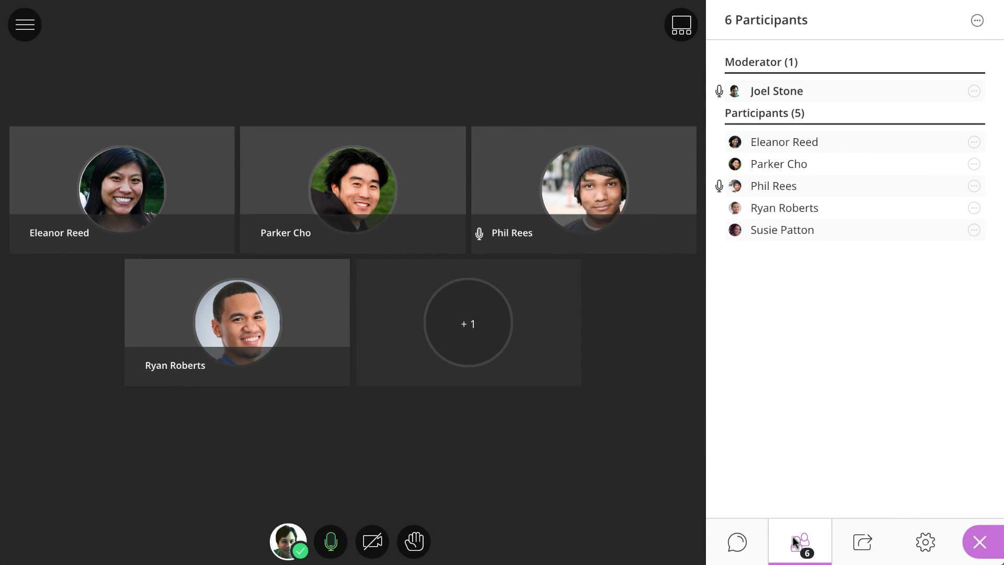
pyautogui.click(974, 185)
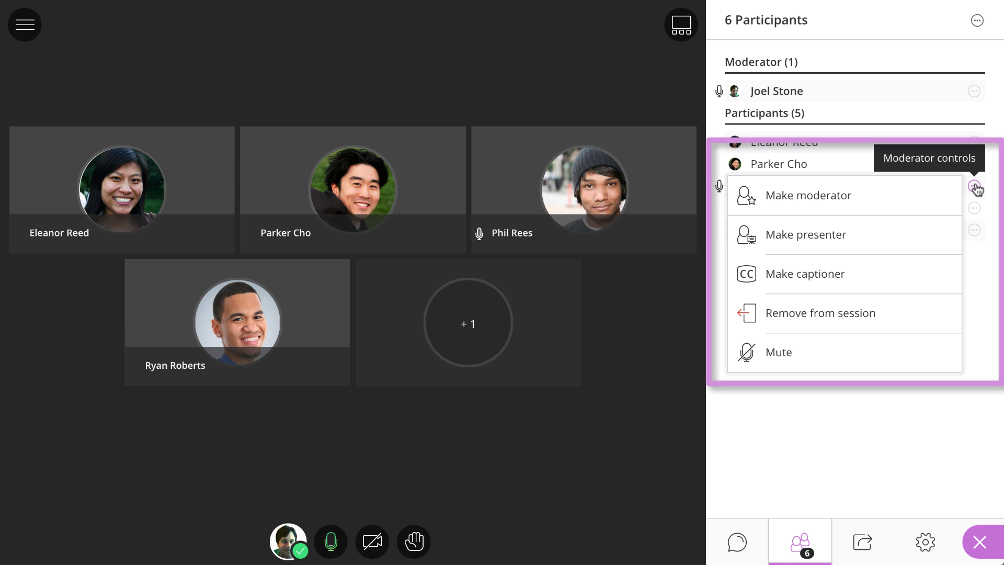
pyautogui.click(873, 272)
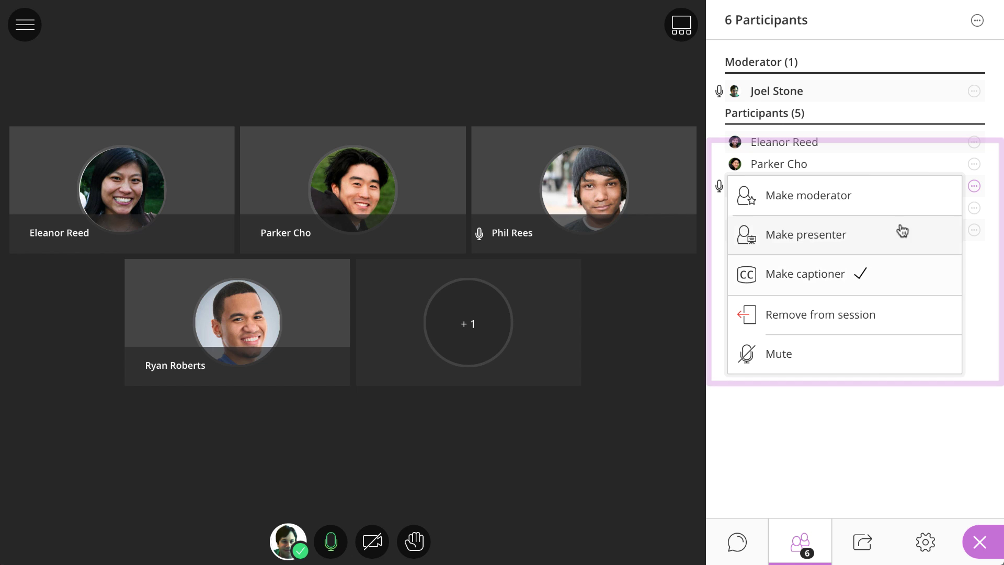
pyautogui.click(978, 22)
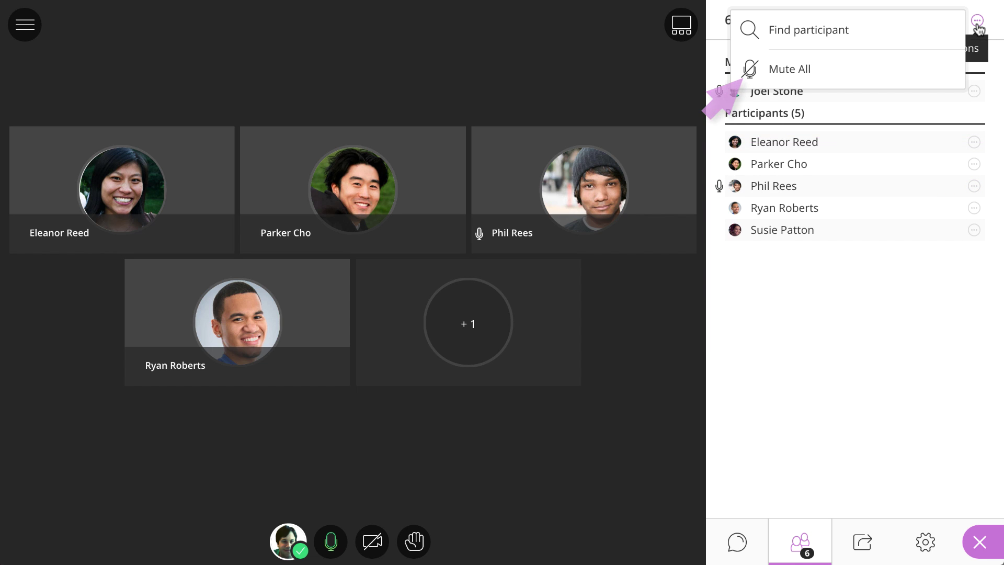
pyautogui.click(978, 23)
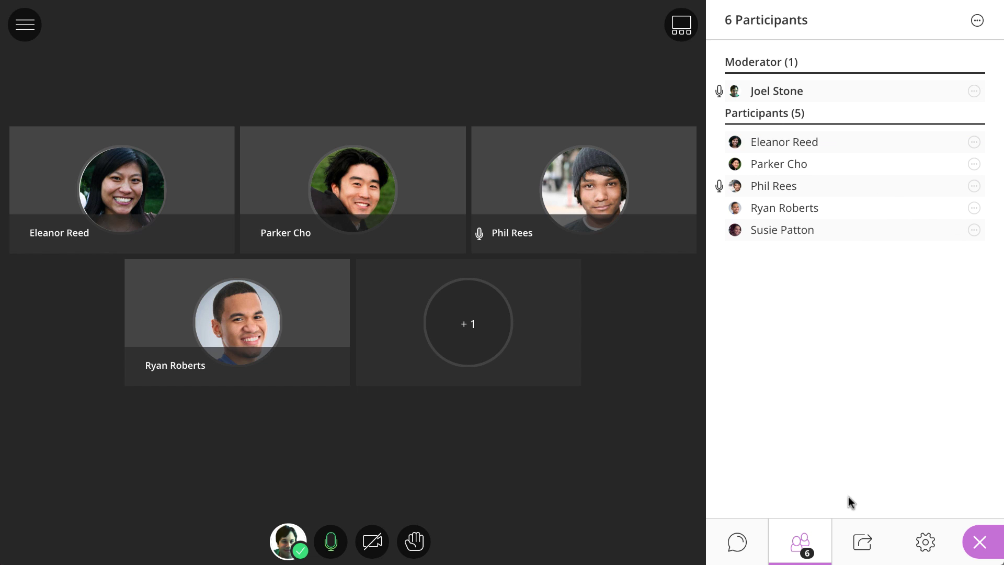
pyautogui.click(860, 538)
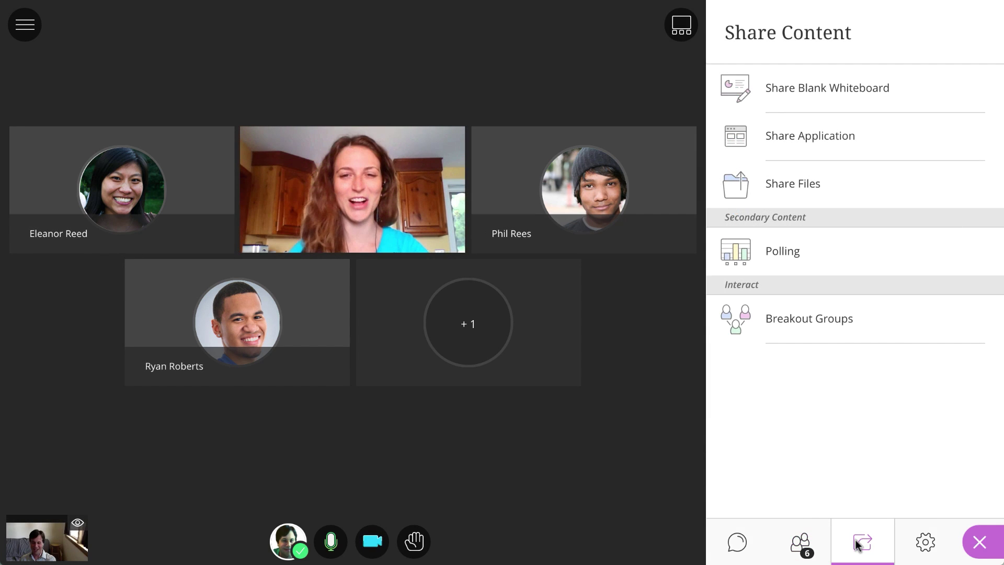
# Share Plant and Animal Cell Lecture.pptx and advance from slide 1 to slide 2.
pyautogui.click(830, 197)
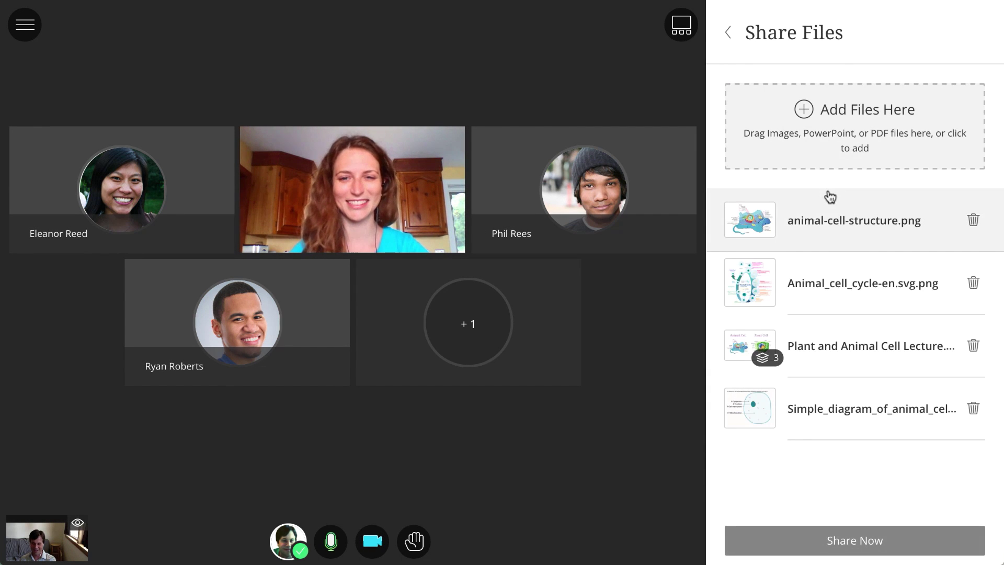
pyautogui.click(838, 345)
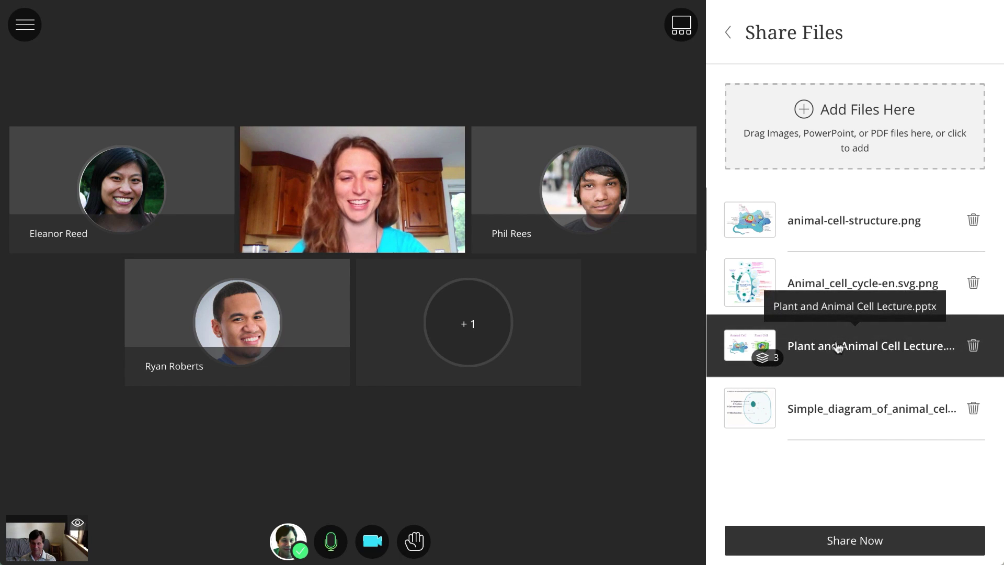
pyautogui.click(829, 541)
pyautogui.click(835, 236)
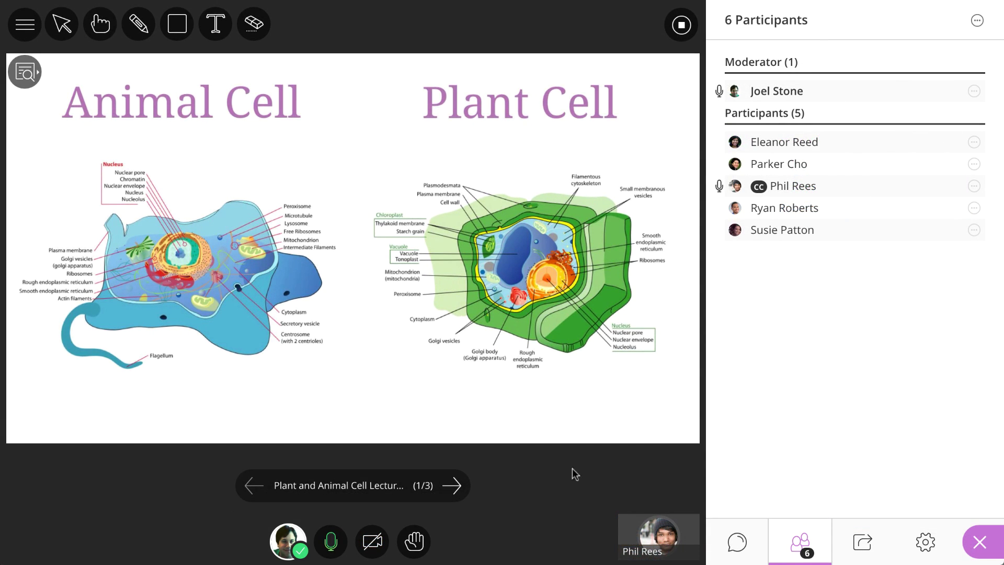
pyautogui.click(457, 486)
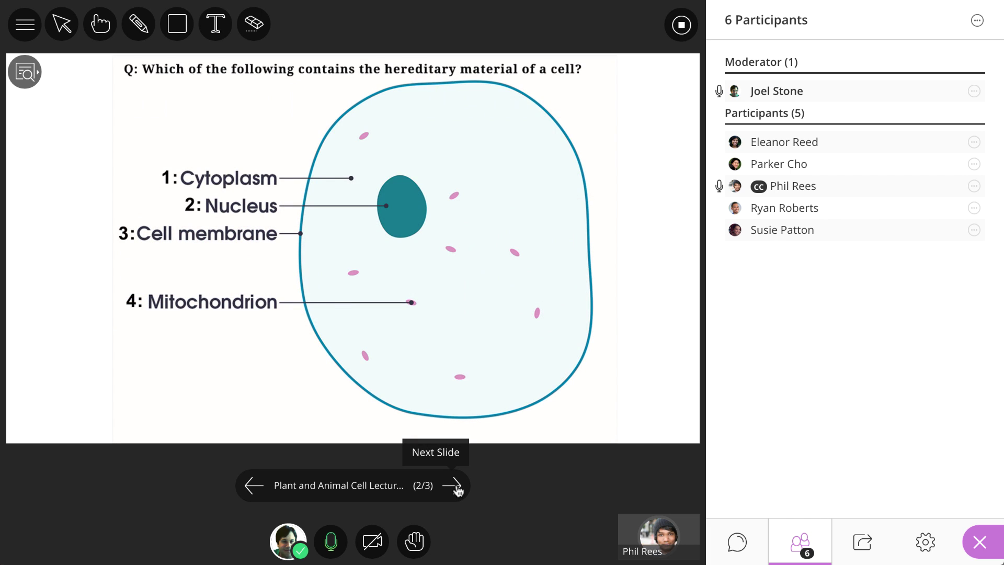
pyautogui.click(865, 540)
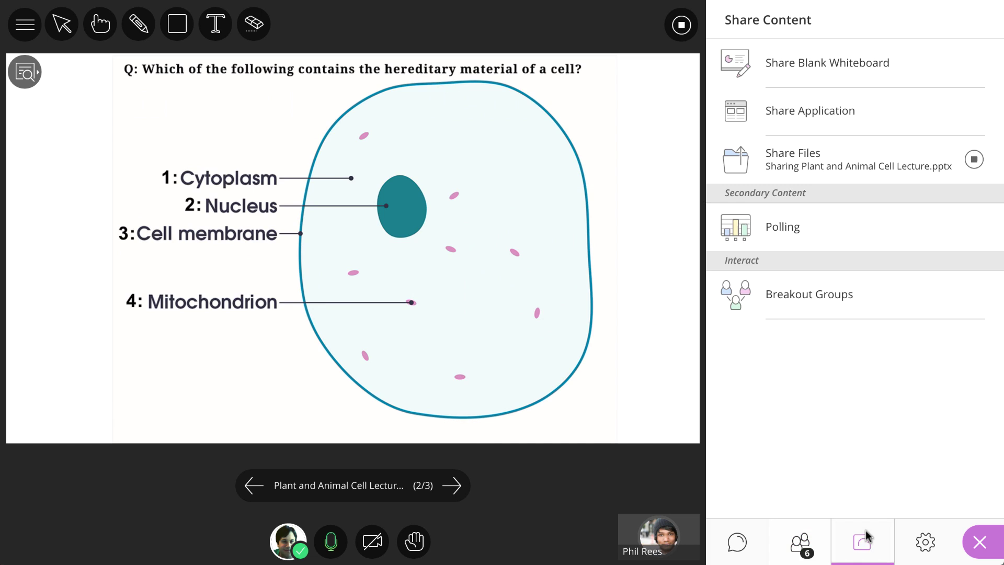
# Poll four choices on the hereditary material question, show responses, then end polling.
pyautogui.click(792, 231)
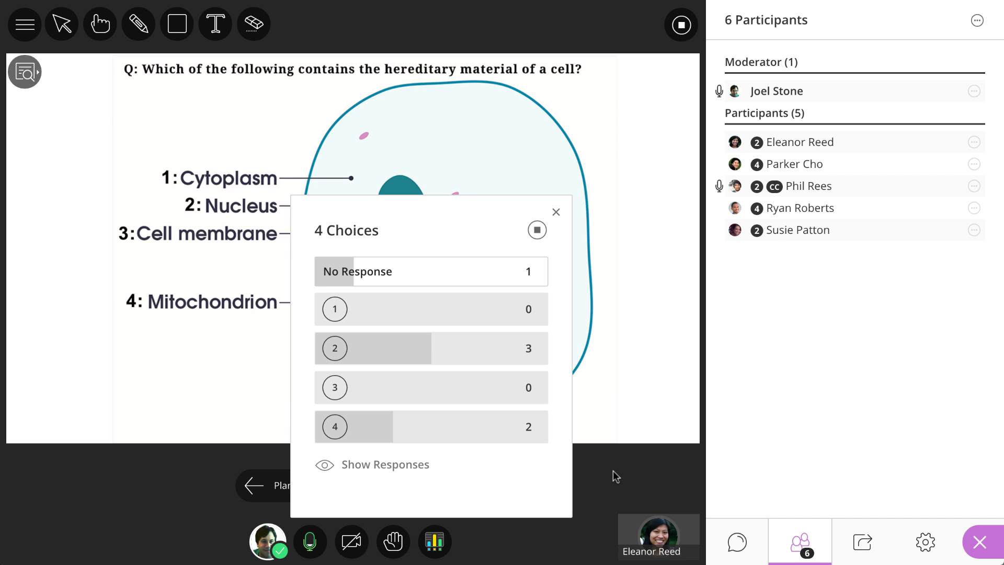
pyautogui.click(423, 465)
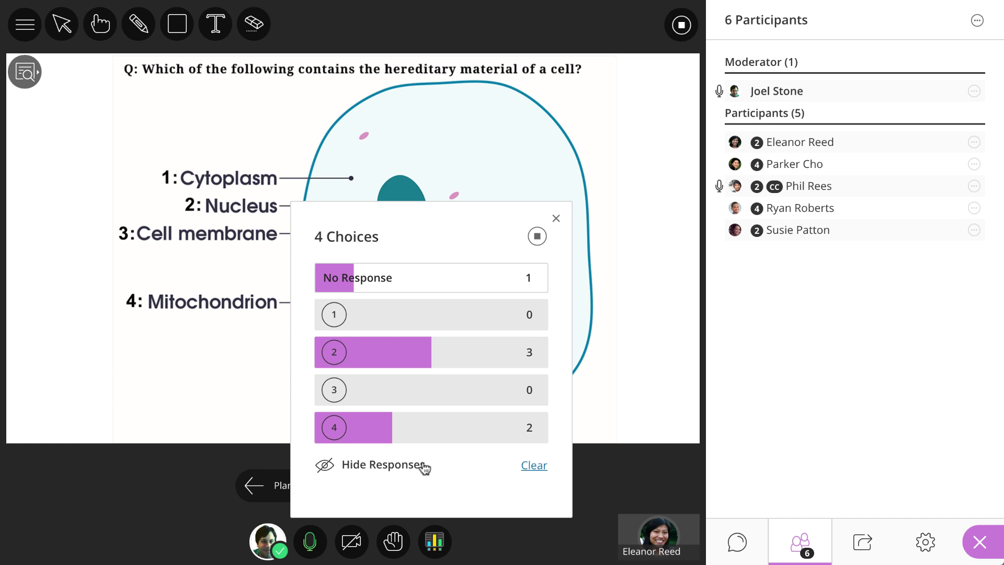
pyautogui.click(537, 237)
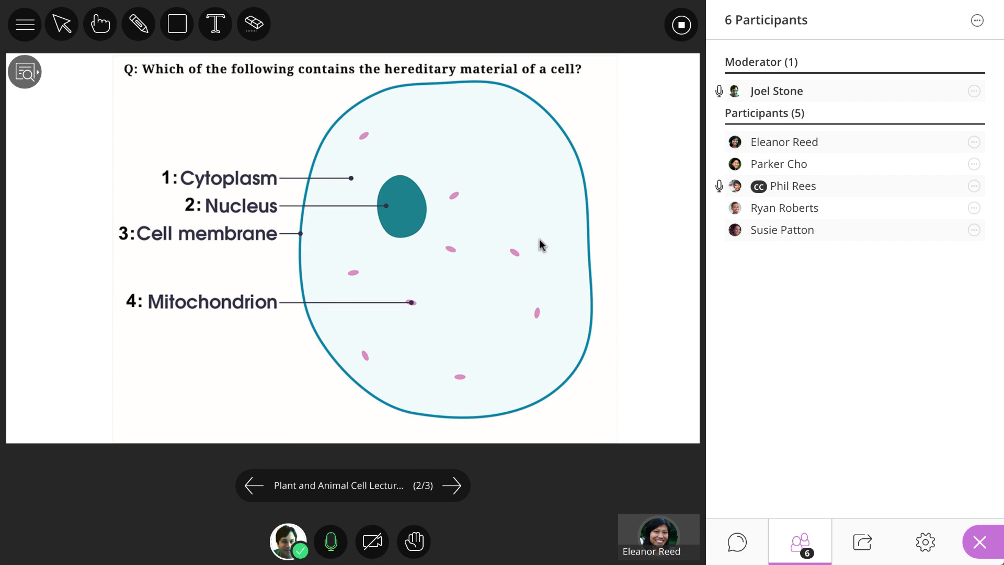